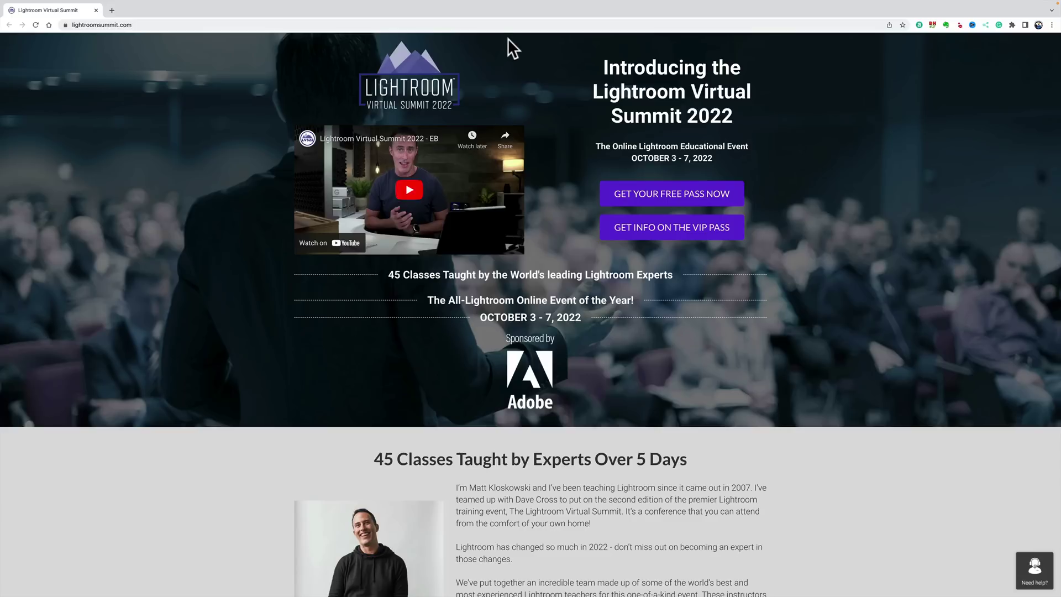
Add a Select Subject mask in Lightroom Classic, invert it onto the yellow background, and try Hue.
key("ctrl+Left")
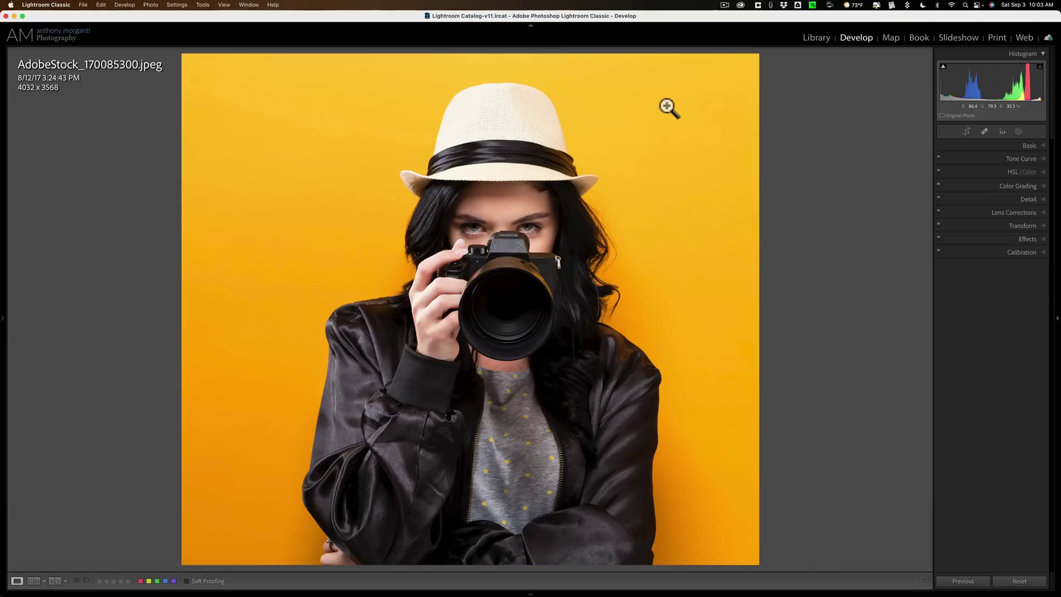
left_click(1016, 128)
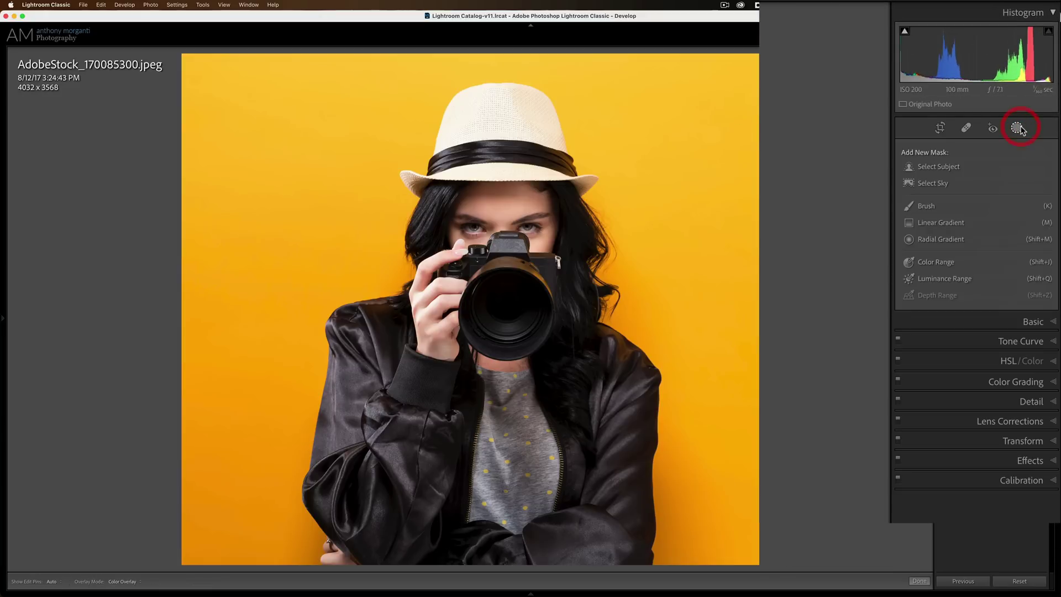
left_click(944, 168)
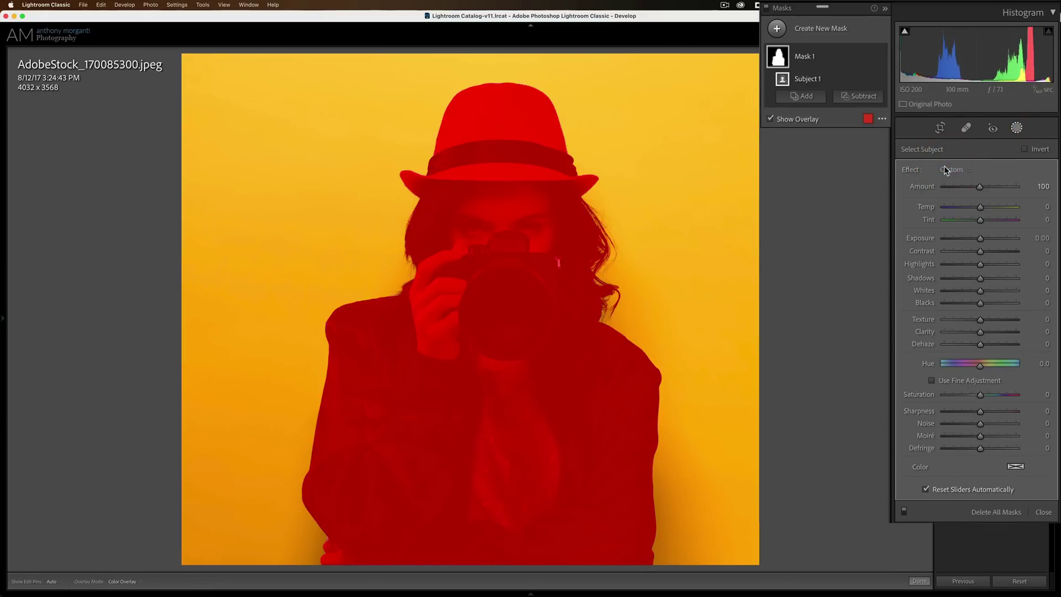
left_click(1029, 150)
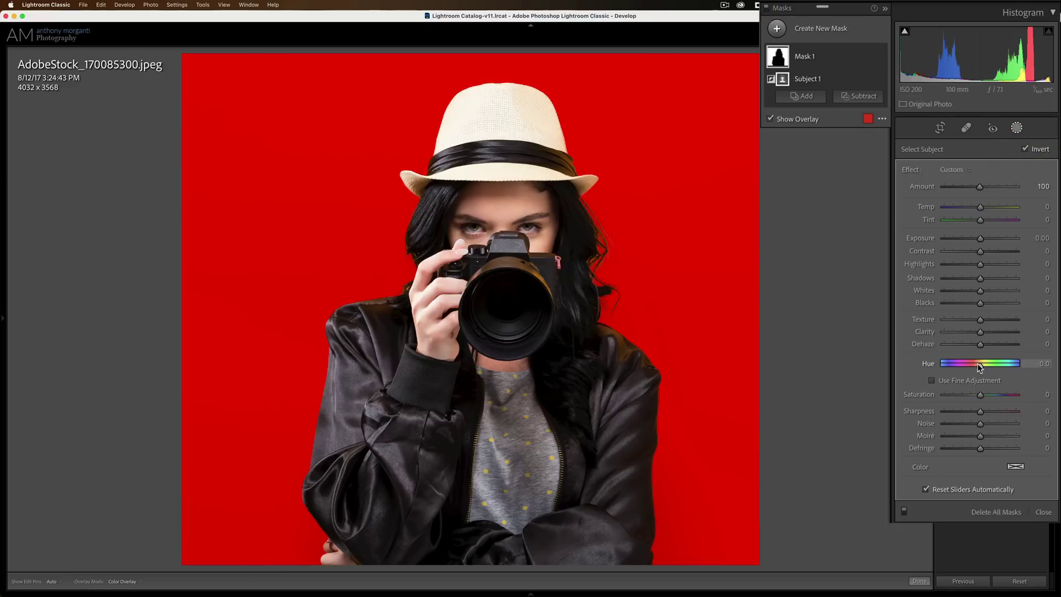
mouse_move(980, 367)
left_mouse_down()
mouse_move(1011, 365)
mouse_move(953, 365)
mouse_move(996, 370)
mouse_move(980, 366)
left_mouse_up()
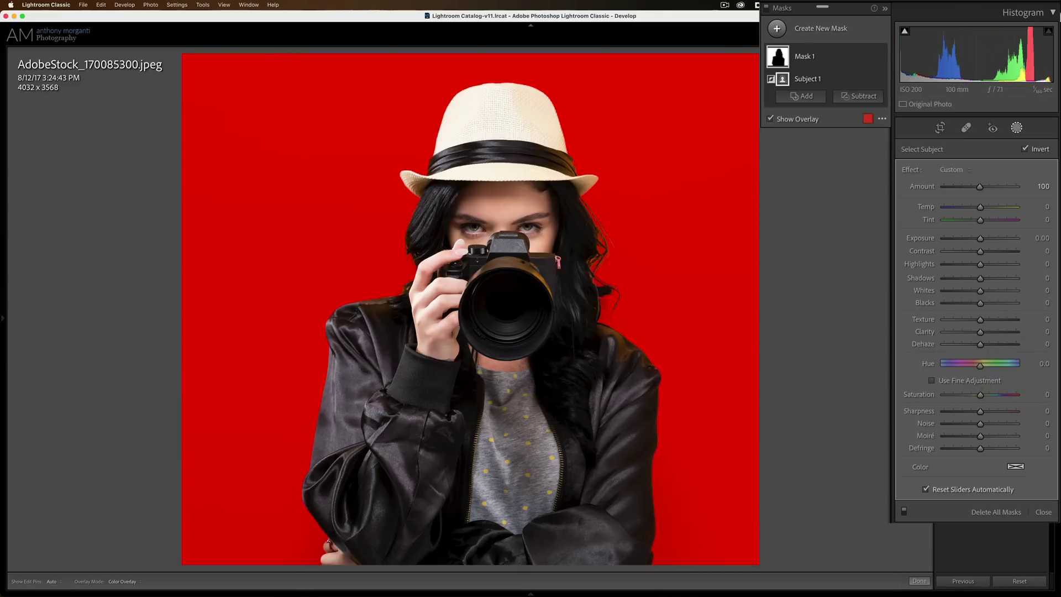
Delete all masks and add a fresh Select Subject mask covering the woman.
left_click(1010, 511)
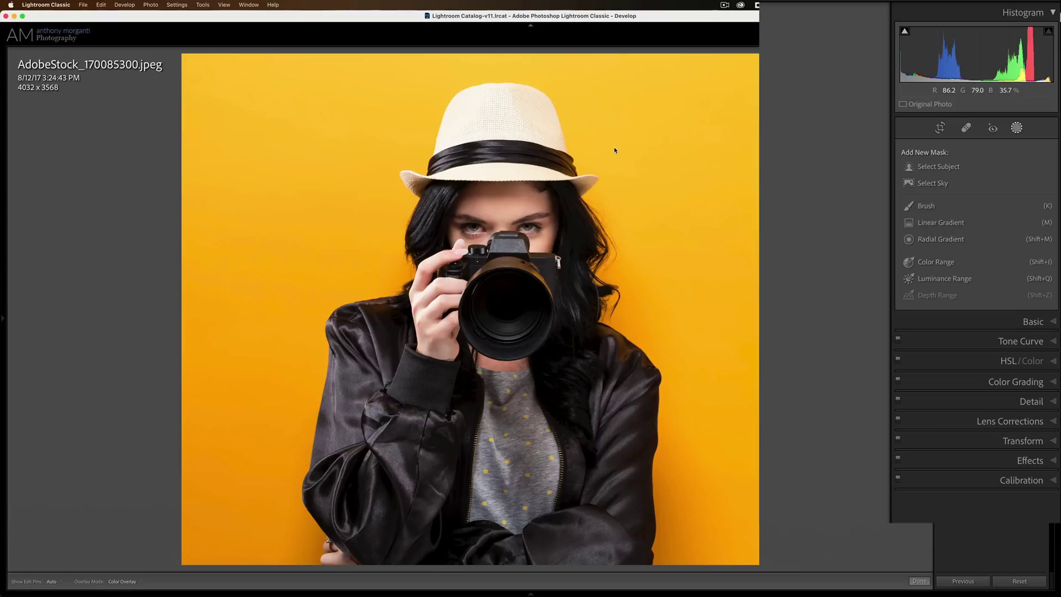
left_click(951, 171)
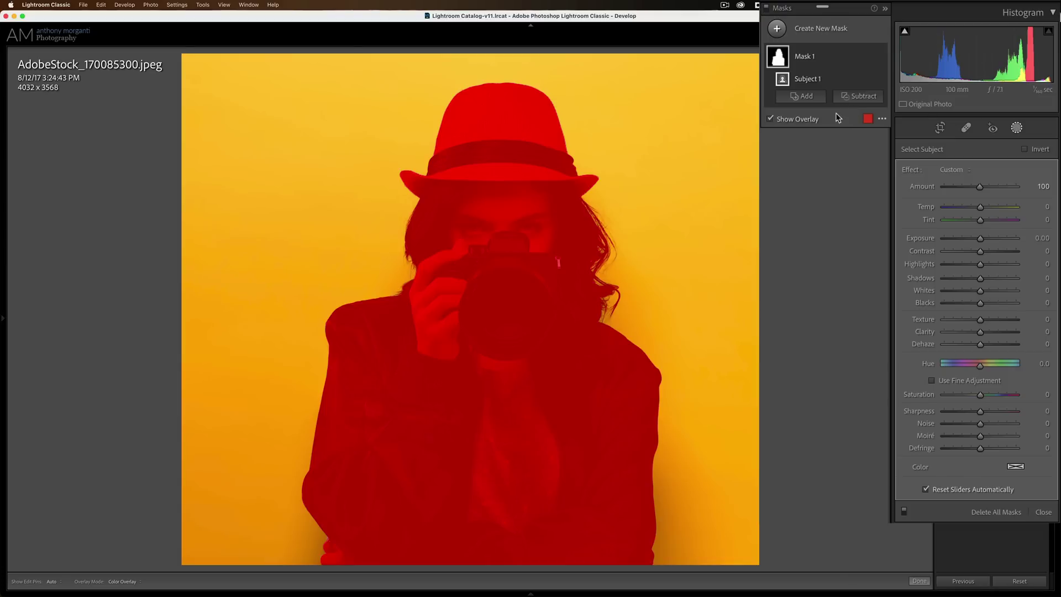
key("alt")
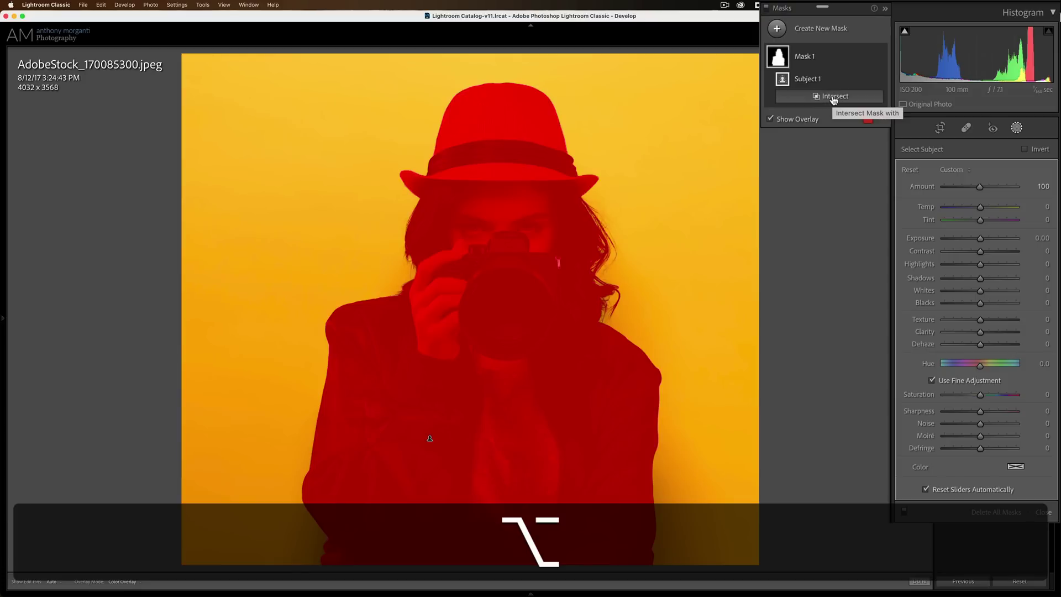
Intersect the subject mask with a Brush mask.
left_click(834, 97)
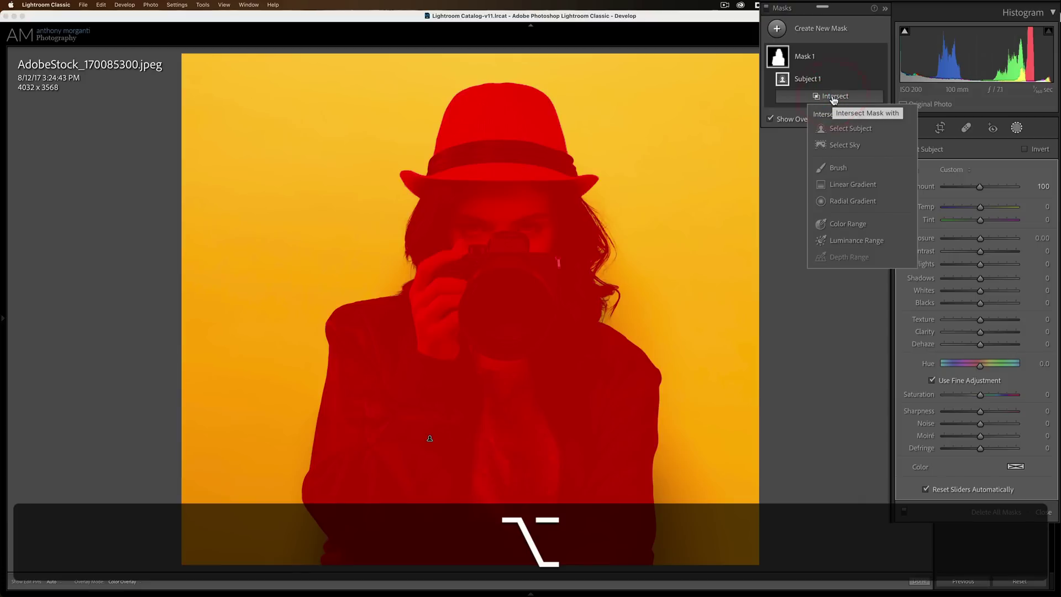
left_click(838, 167)
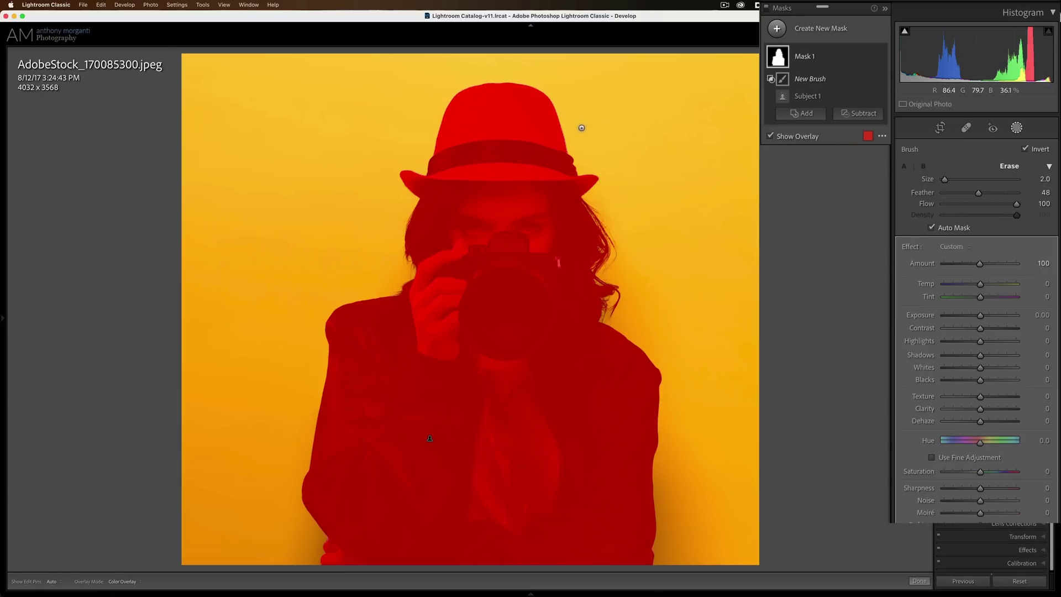
scroll(582, 128, "up", 1)
scroll(718, 97, "up", 3)
key("h")
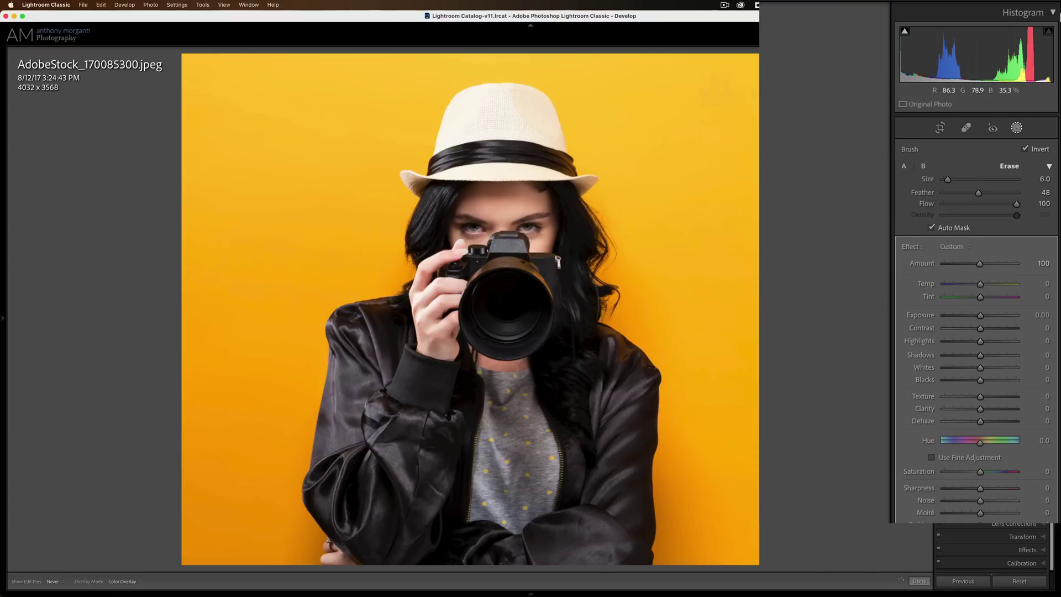
key("h")
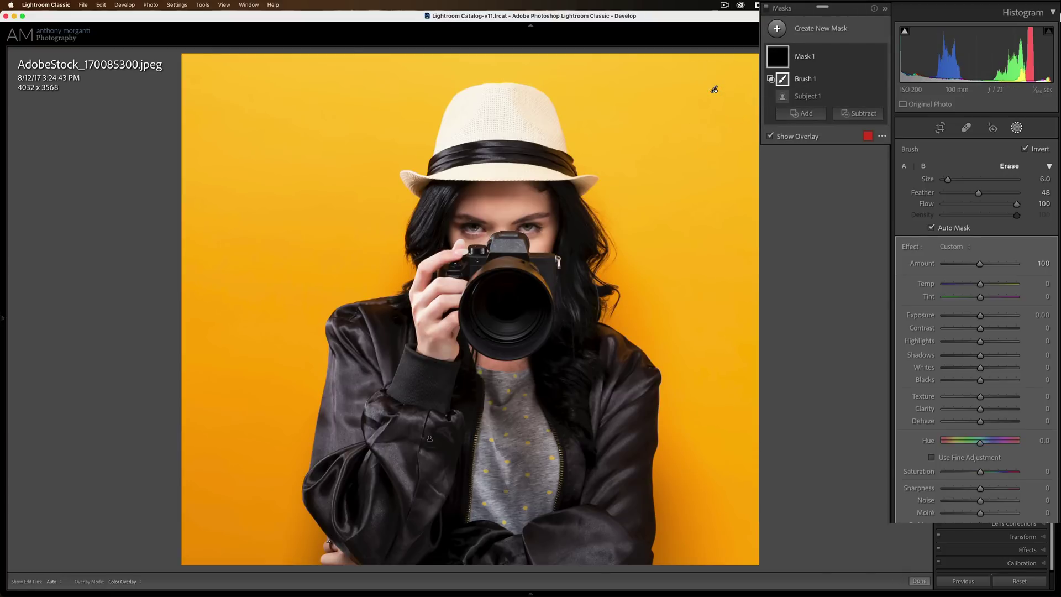
Paint the brush mask over the hat's crown, including its right side and lower white area.
mouse_move(535, 115)
left_mouse_down()
mouse_move(473, 100)
mouse_move(542, 102)
mouse_move(449, 95)
mouse_move(471, 97)
mouse_move(437, 112)
mouse_move(449, 126)
mouse_move(441, 133)
mouse_move(529, 116)
mouse_move(503, 103)
left_mouse_up()
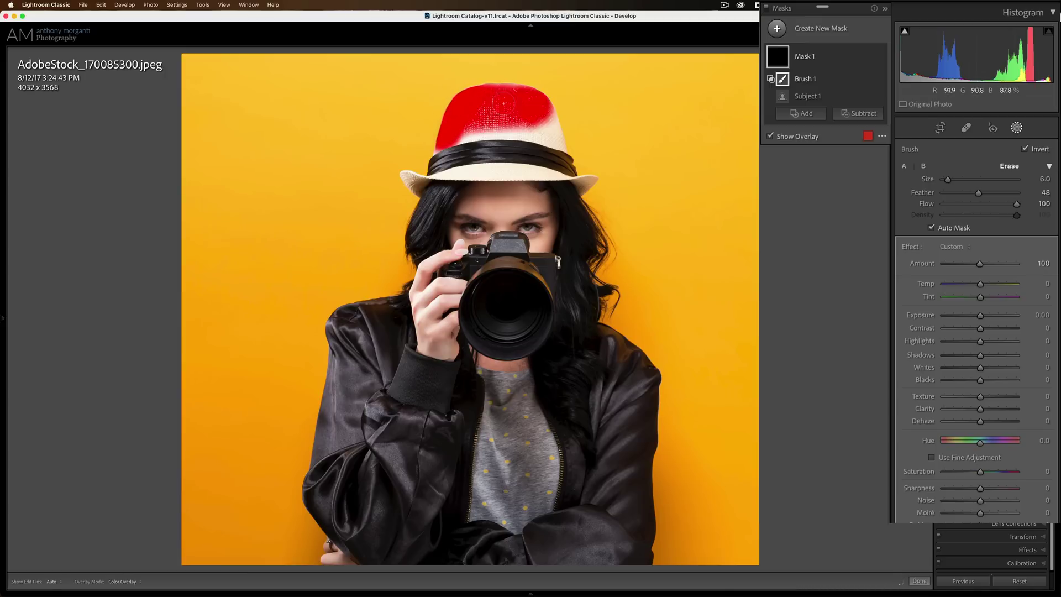
key("bracketleft")
left_click_drag(712, 90, 714, 89)
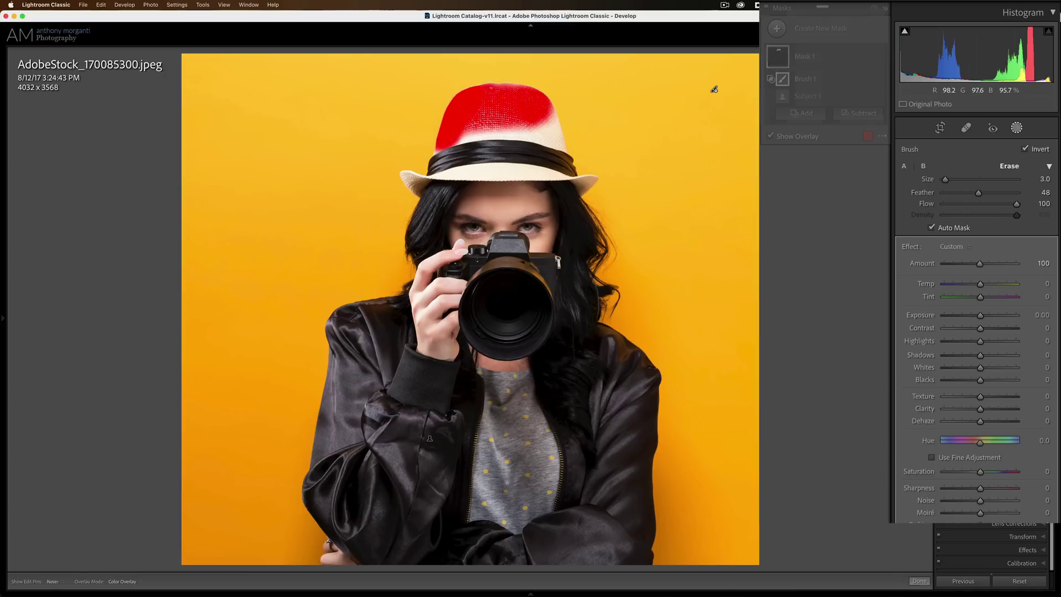
mouse_move(527, 90)
left_mouse_down()
mouse_move(553, 118)
mouse_move(537, 103)
mouse_move(522, 113)
mouse_move(515, 105)
mouse_move(530, 102)
mouse_move(487, 122)
mouse_move(509, 134)
left_mouse_up()
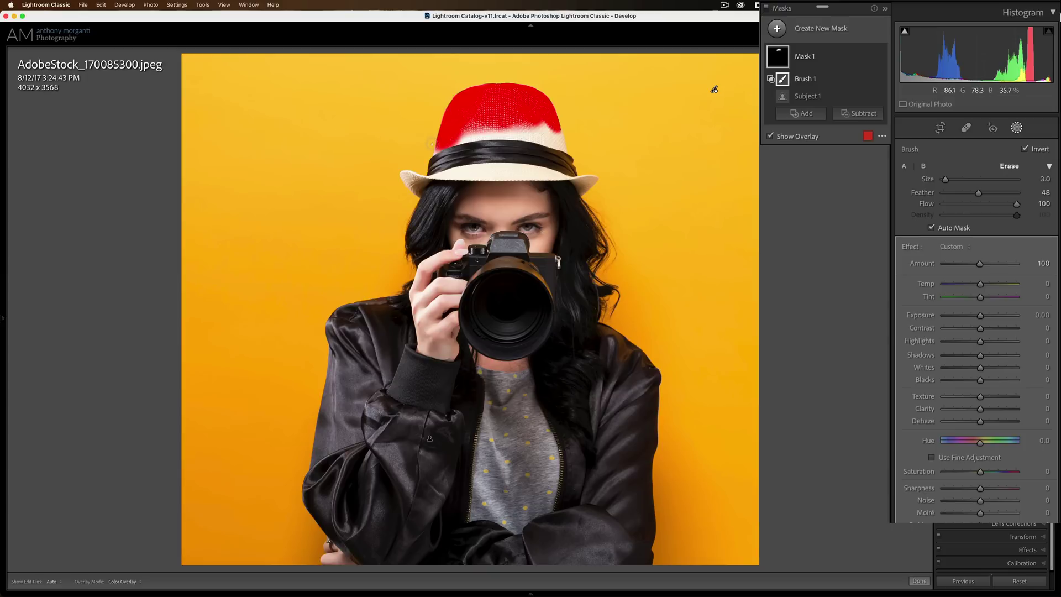
scroll(714, 89, "up", 3)
scroll(714, 89, "up", 1)
key("h")
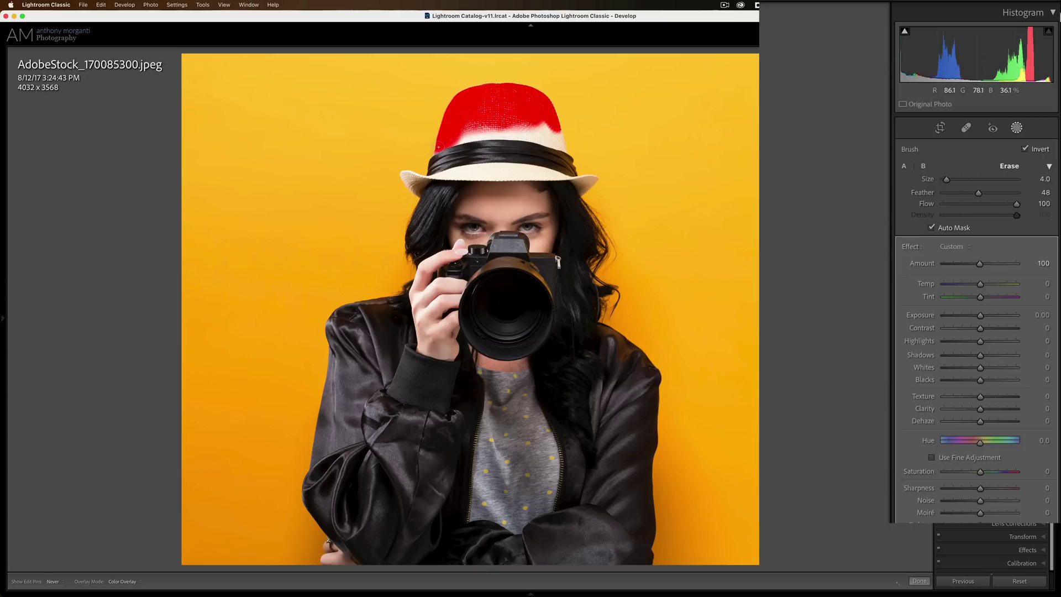
mouse_move(445, 146)
left_mouse_down()
mouse_move(495, 136)
mouse_move(563, 154)
mouse_move(548, 130)
mouse_move(521, 129)
left_mouse_up()
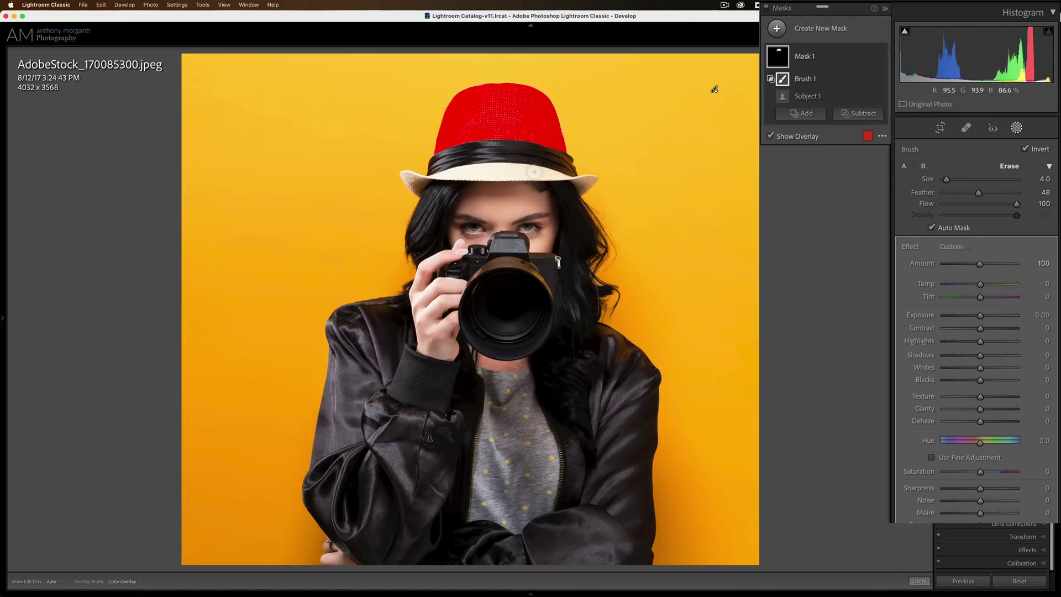
Paint the mask along the hat's cream brim and its right end with a smaller brush.
key("bracketleft")
mouse_move(555, 172)
left_mouse_down()
mouse_move(431, 176)
mouse_move(592, 178)
left_mouse_up()
key("bracketleft")
key("bracketleft")
left_click_drag(569, 178, 586, 178)
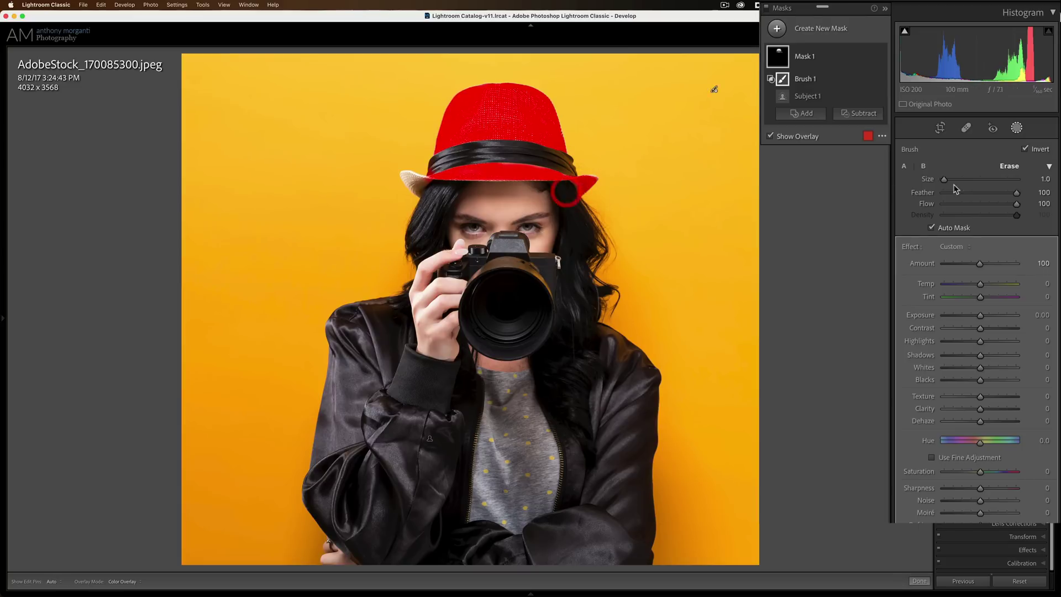
left_click_drag(588, 177, 594, 177)
Enable Auto Mask and paint the mask onto the brim's left tip.
left_click(931, 227)
key("h")
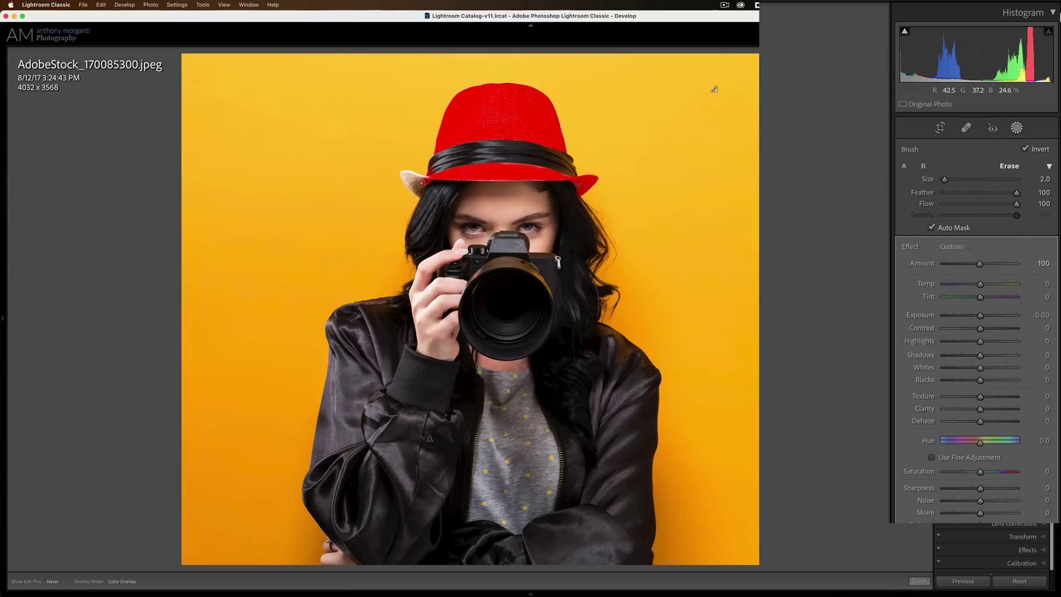
scroll(417, 185, "up", 1)
left_click_drag(413, 184, 408, 174)
Check the hat's mask coverage by toggling the overlay while fine-tuning brush size.
key("h")
key("a")
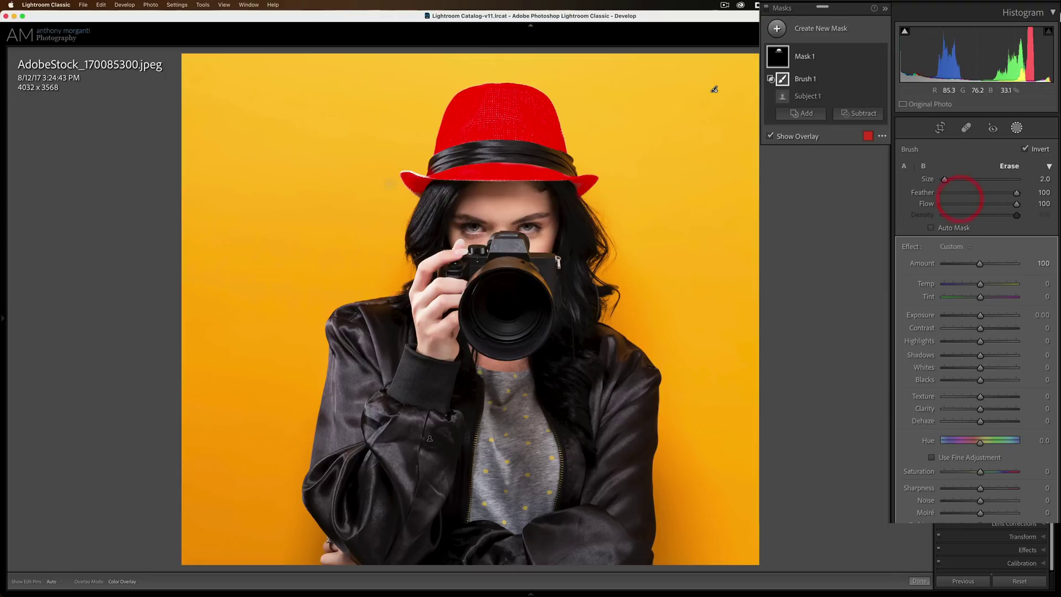
key("h")
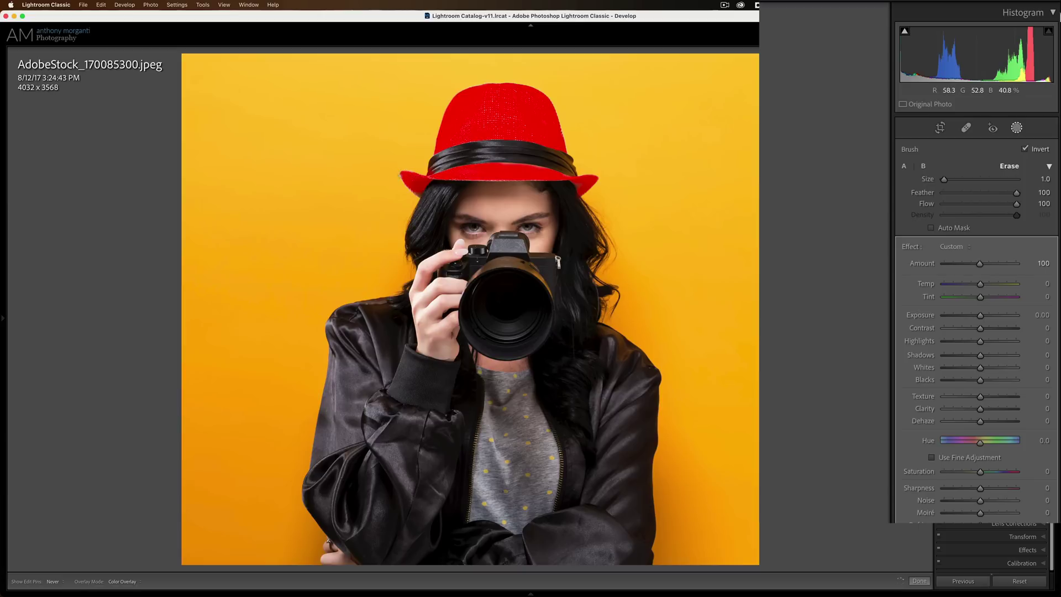
key("h")
key("bracketright")
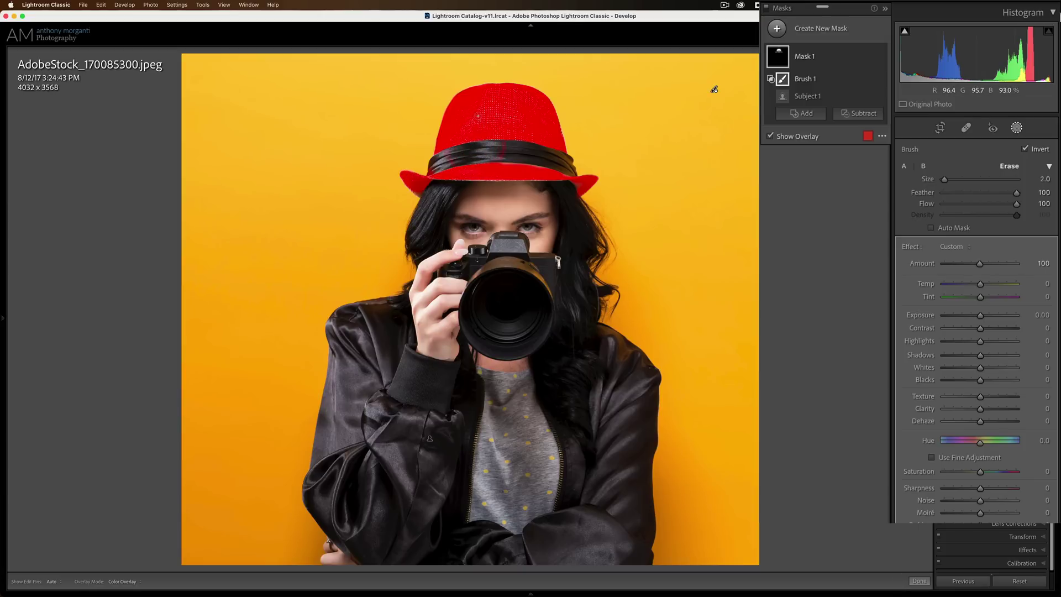
key("h")
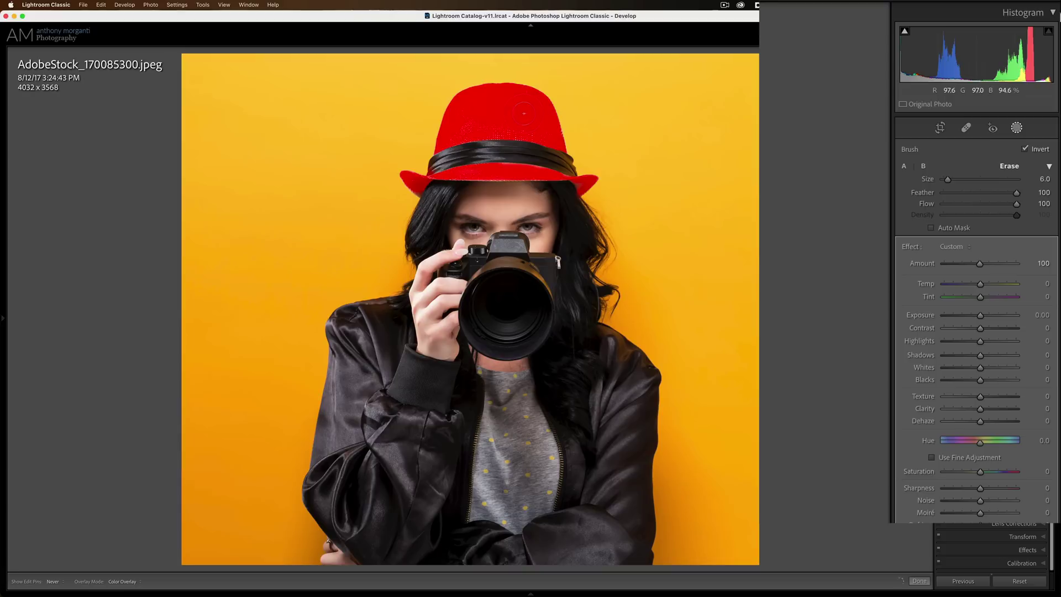
key("h")
key("bracketleft")
key("h")
key("h")
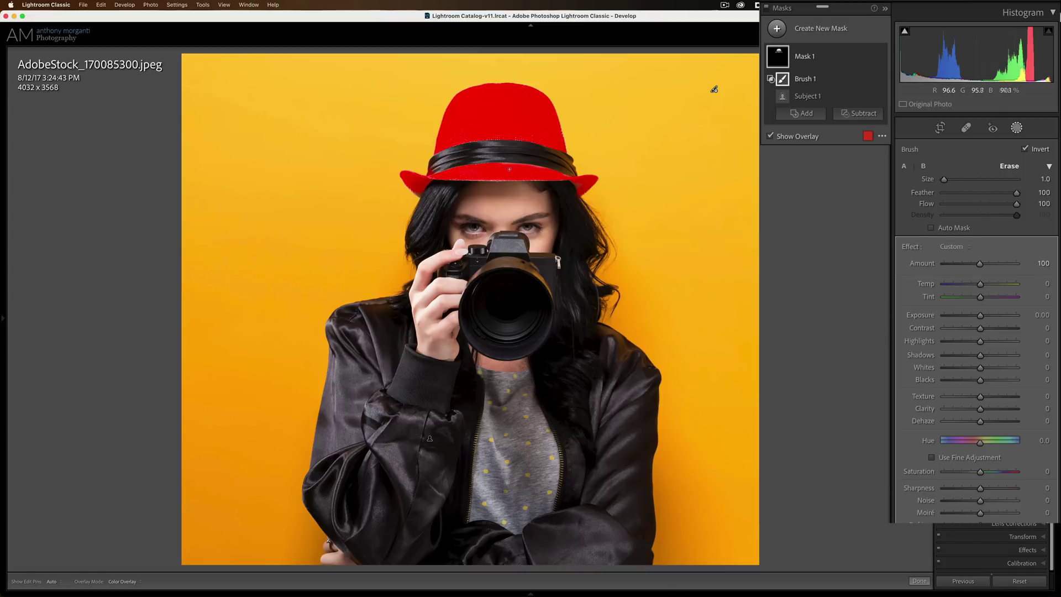
Turn on Auto Mask for the hat's brush and check the edit pins.
left_click(931, 227)
key("h")
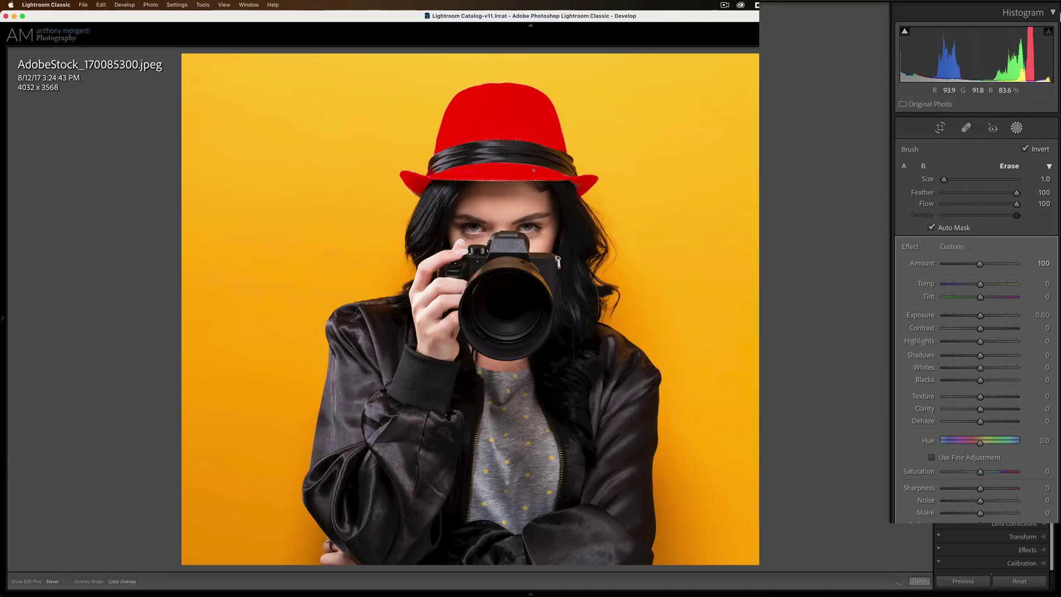
key("h")
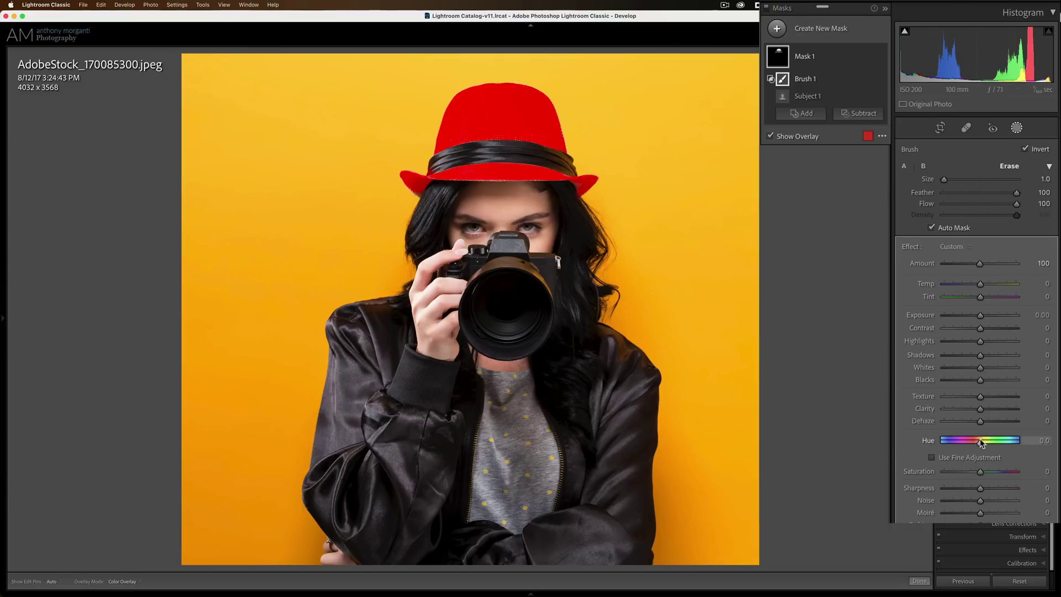
Hide the overlay and set the hat mask to Hue 176.9, Exposure −2.32, Saturation 100.
key("o")
left_click_drag(981, 442, 1013, 407)
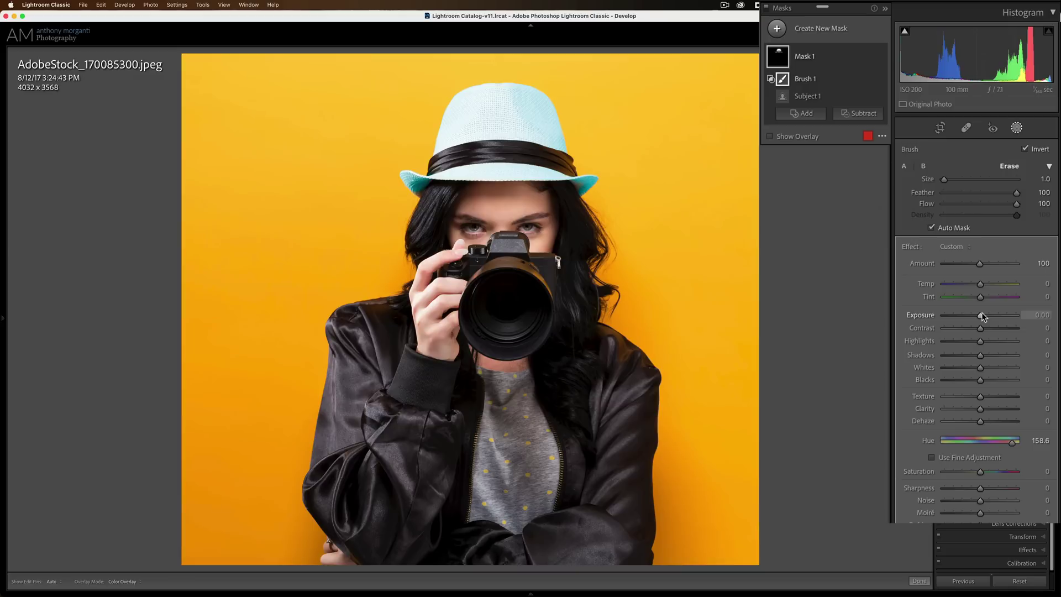
mouse_move(982, 316)
left_mouse_down()
mouse_move(961, 316)
mouse_move(961, 353)
left_mouse_up()
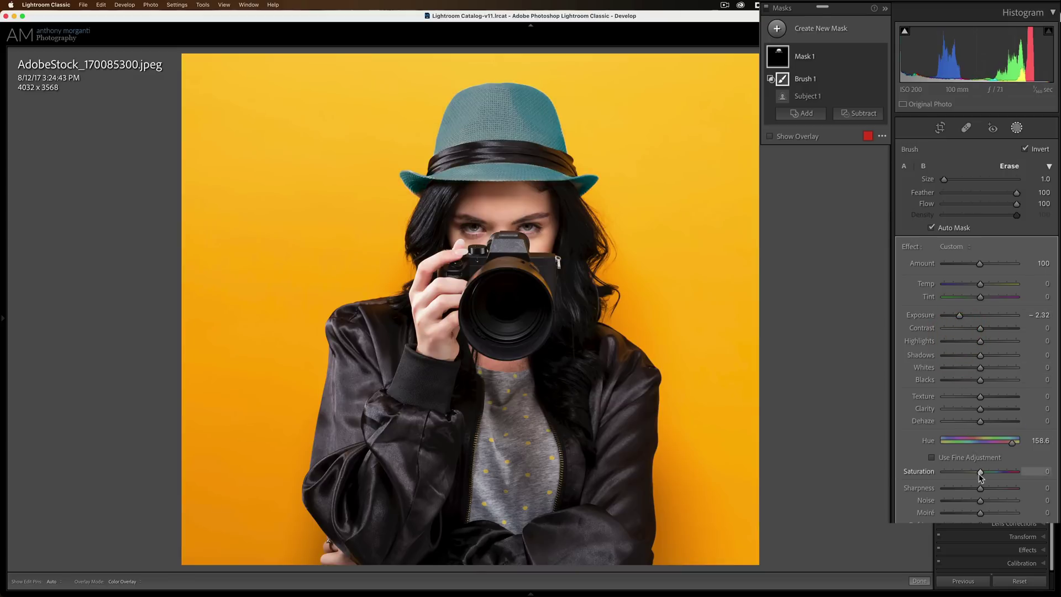
mouse_move(981, 475)
left_mouse_down()
mouse_move(1031, 474)
mouse_move(1013, 447)
mouse_move(972, 448)
mouse_move(1017, 442)
left_mouse_up()
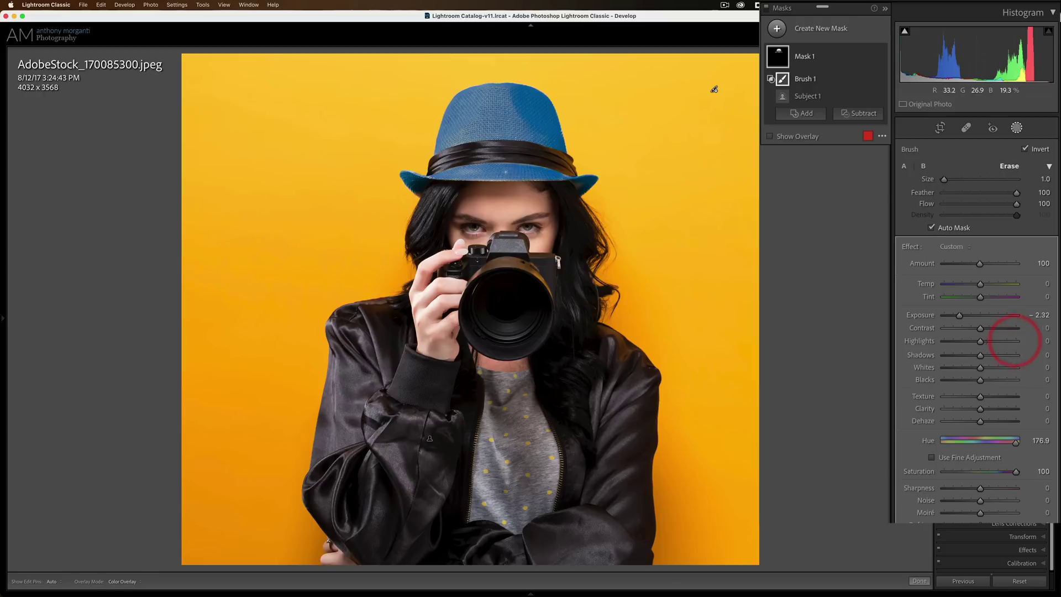
key("h")
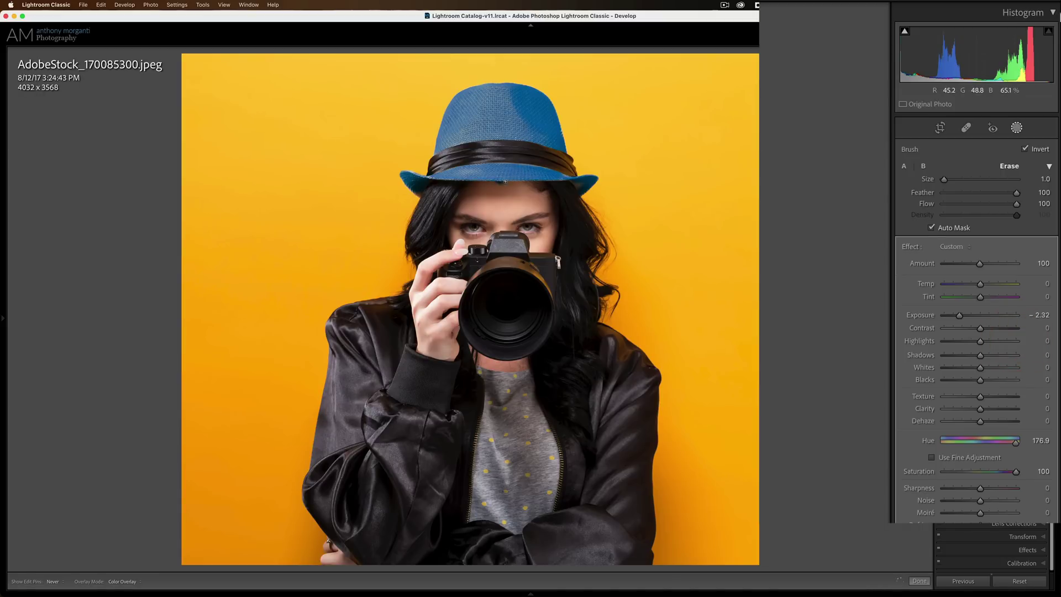
key("h")
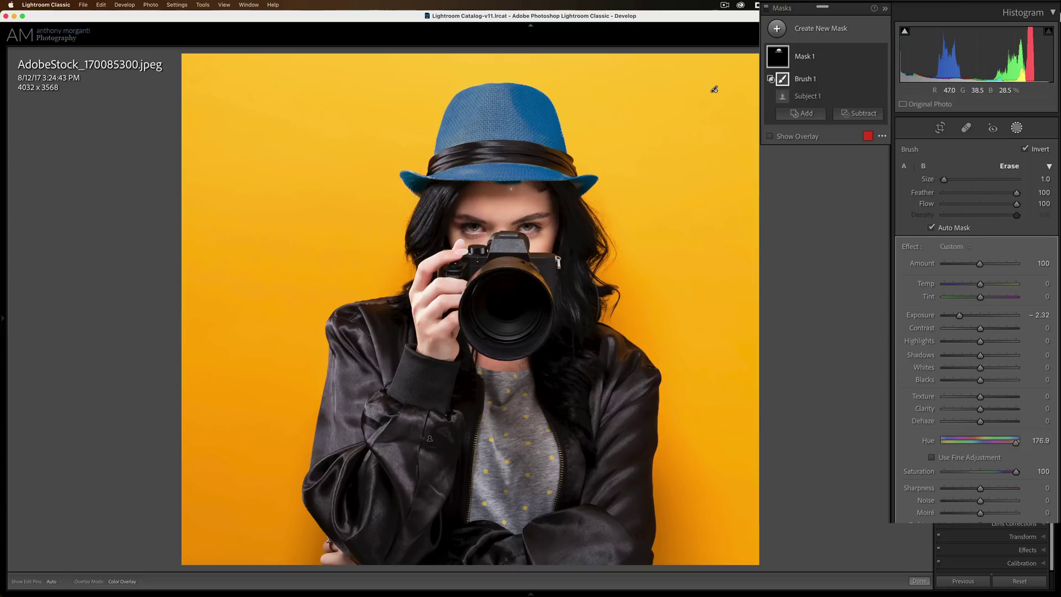
Switch Auto Mask off for the Erase brush, leaving the hat deep blue.
key("alt")
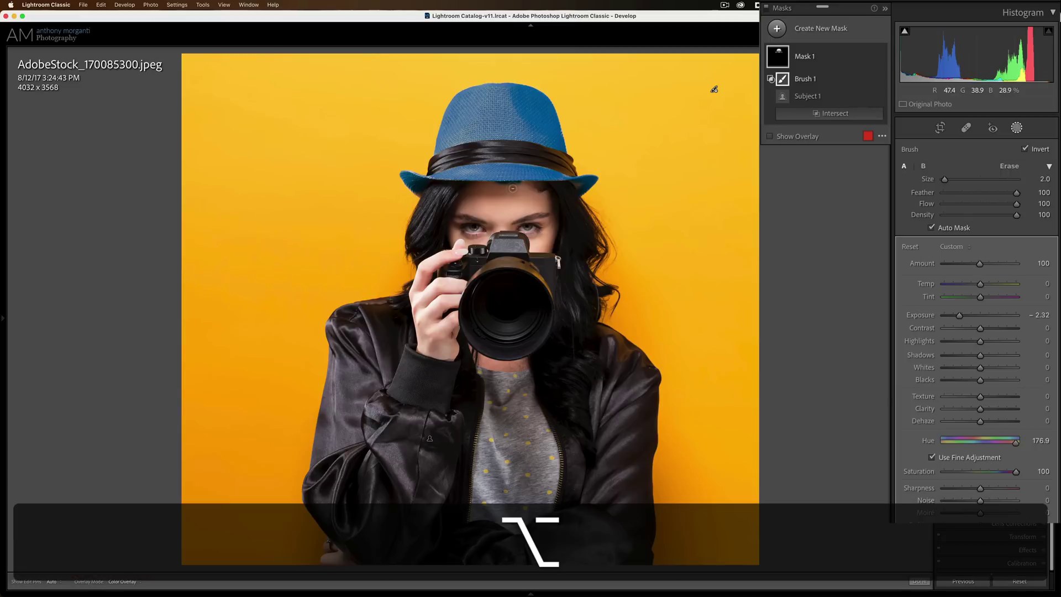
key("h")
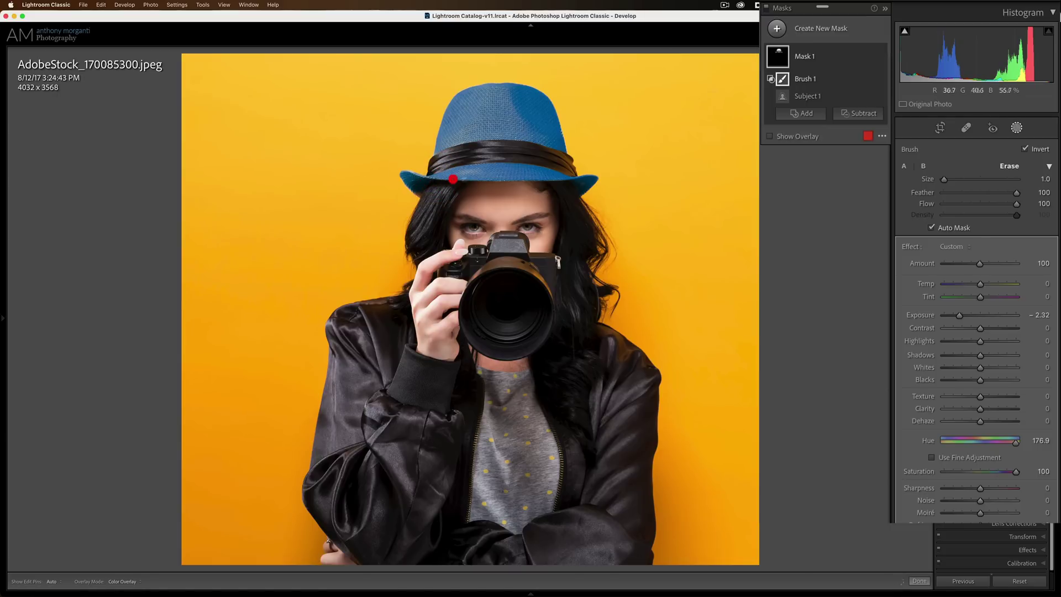
left_click(931, 228)
key("h")
key("h")
key("h")
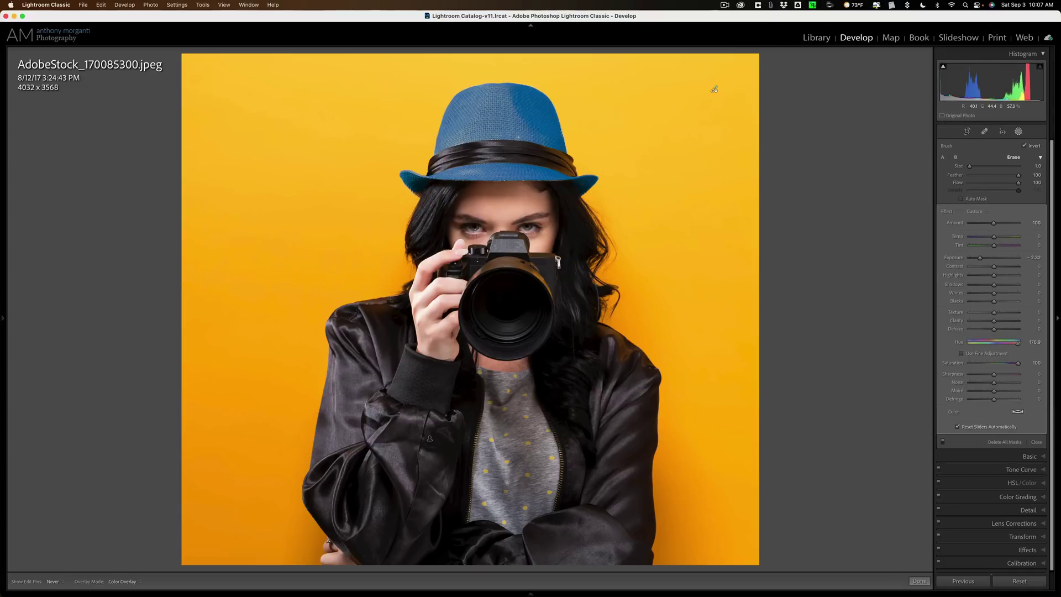
Shift the hat mask's Hue from blue toward magenta.
key("h")
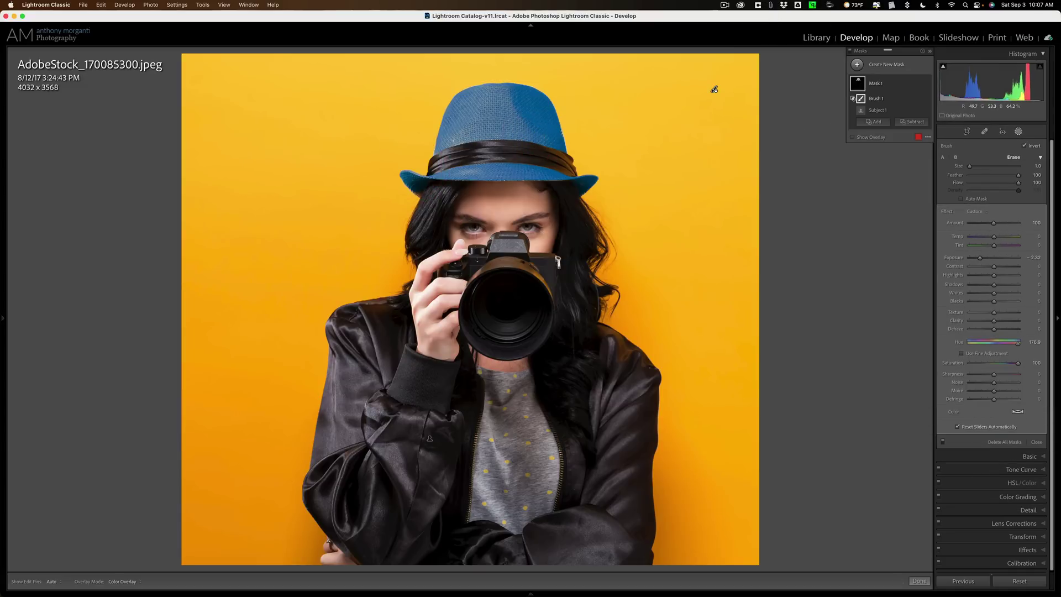
key("h")
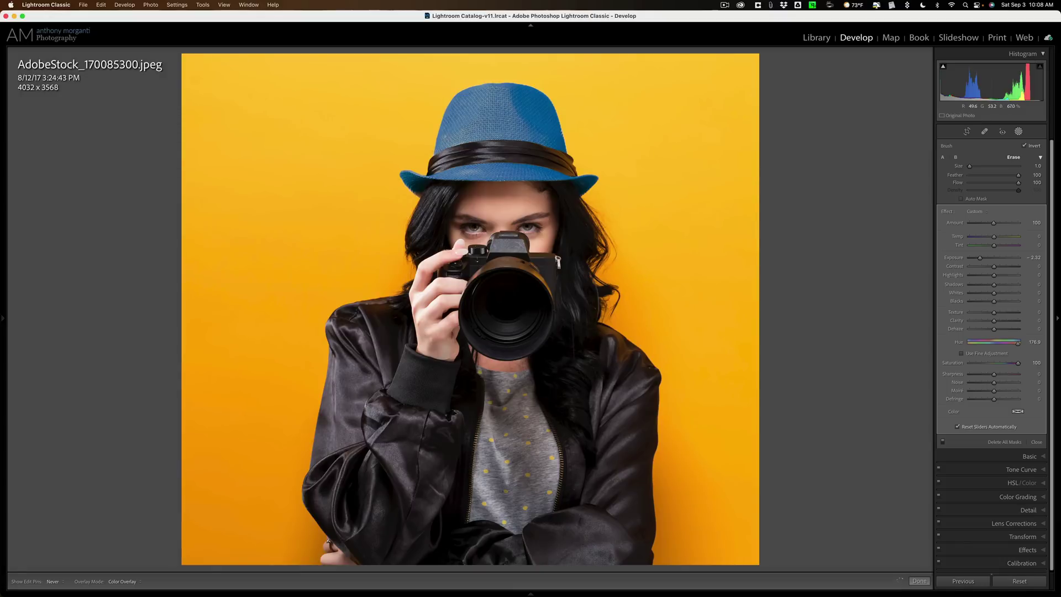
key("h")
key("h")
key("h")
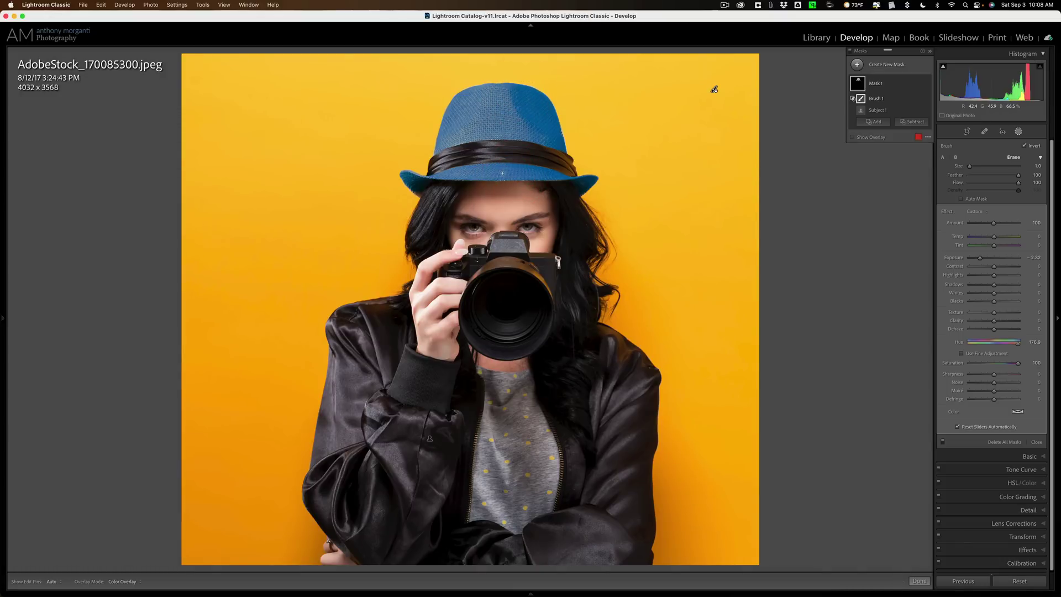
key("h")
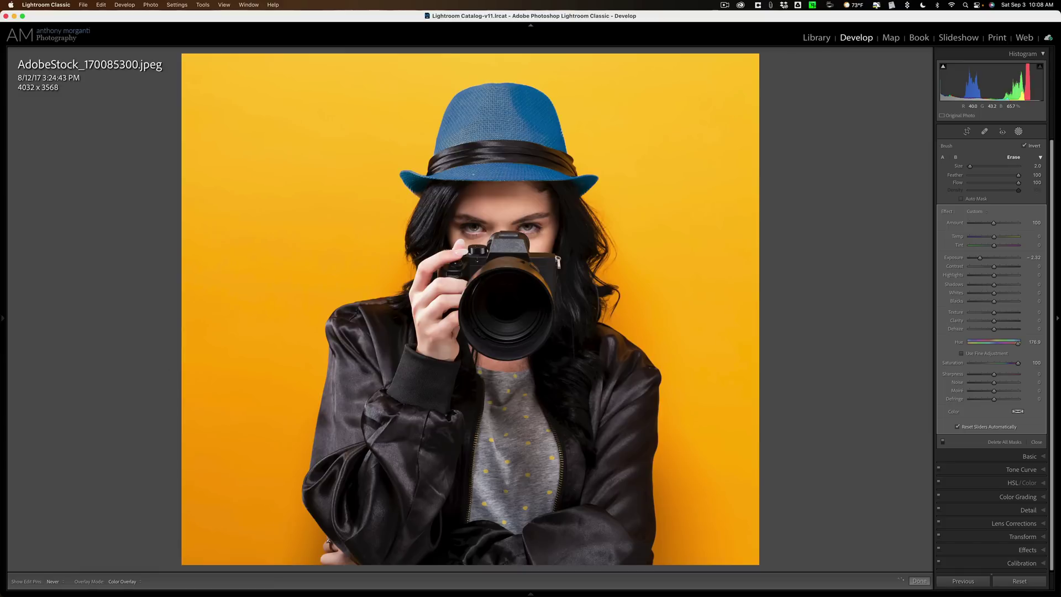
key("h")
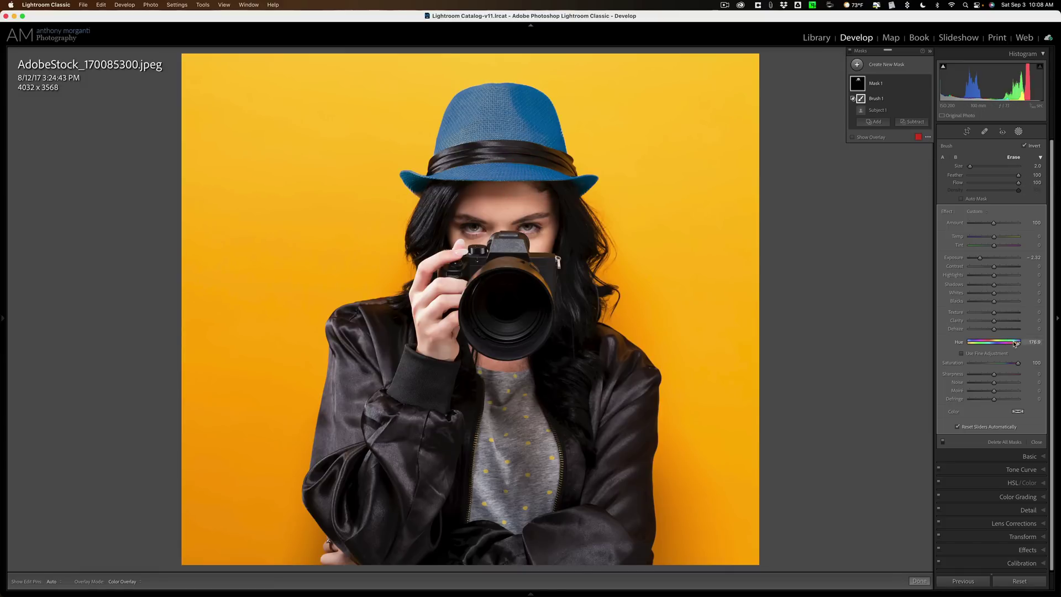
left_click_drag(1018, 344, 987, 344)
Reset Hue to 0 and tint the hat mask red at hue 345, saturation 100.
double_click(939, 289)
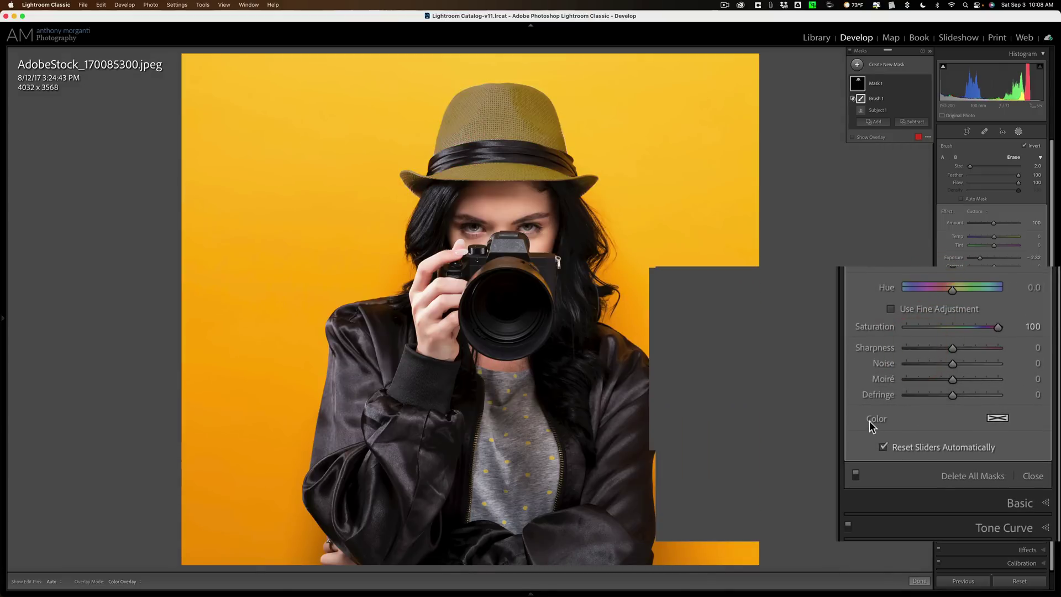
left_click(997, 418)
left_click(886, 423)
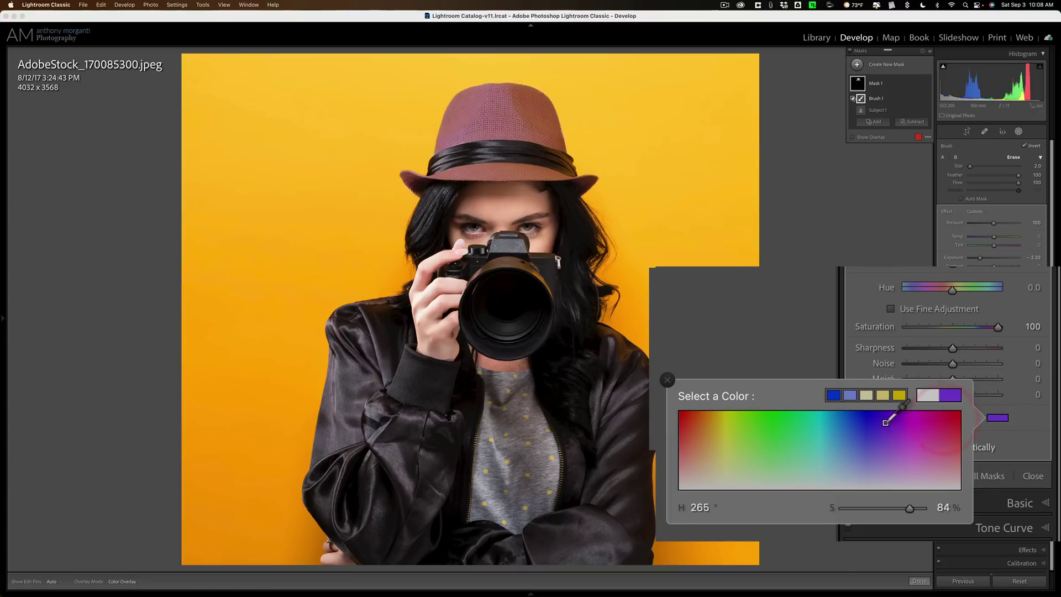
left_click_drag(885, 423, 742, 422)
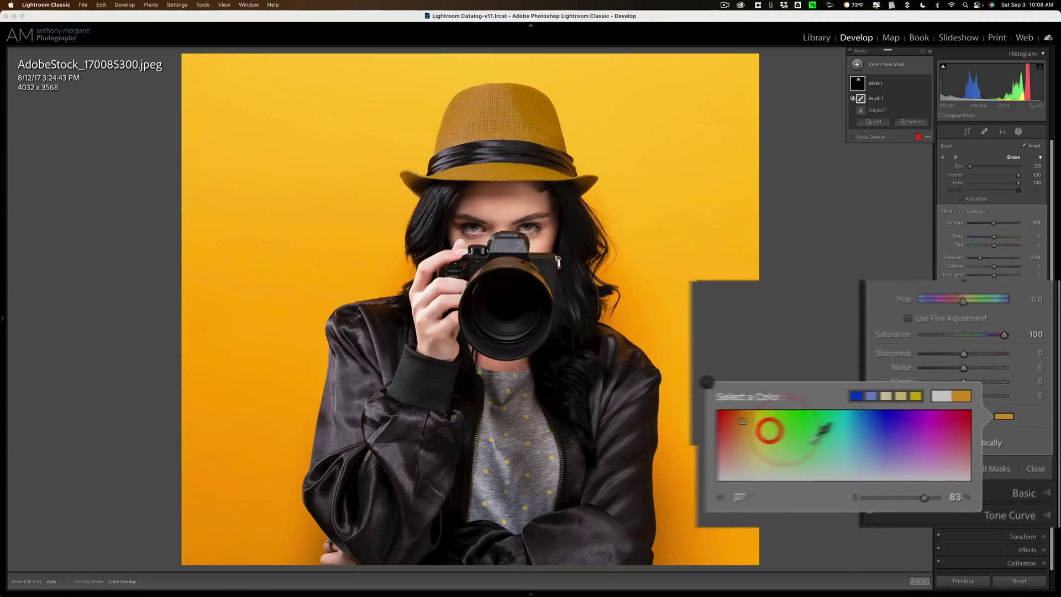
left_click(992, 418)
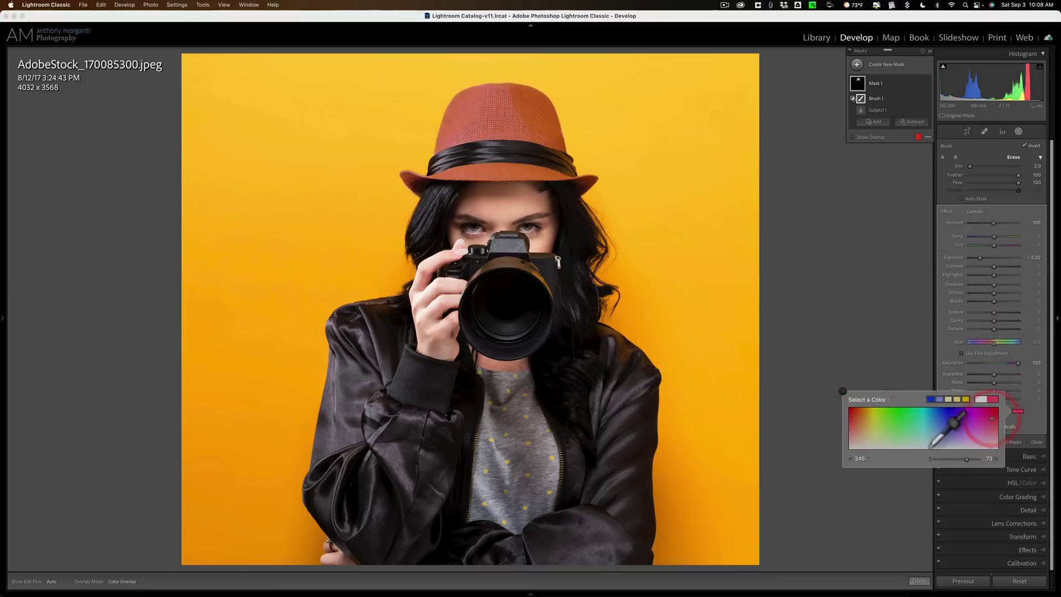
left_click_drag(963, 457, 994, 459)
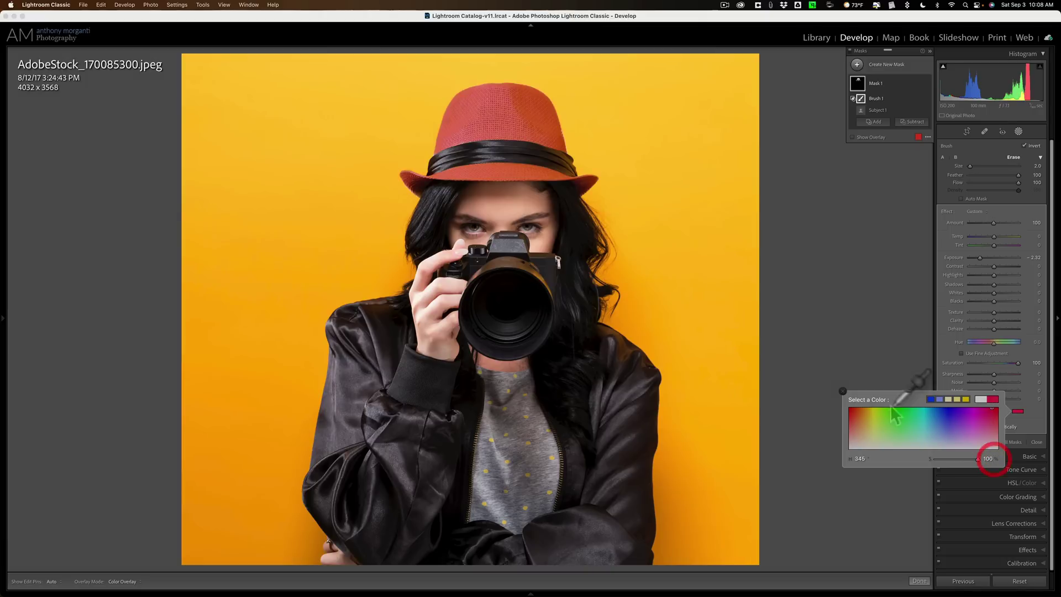
left_click(843, 390)
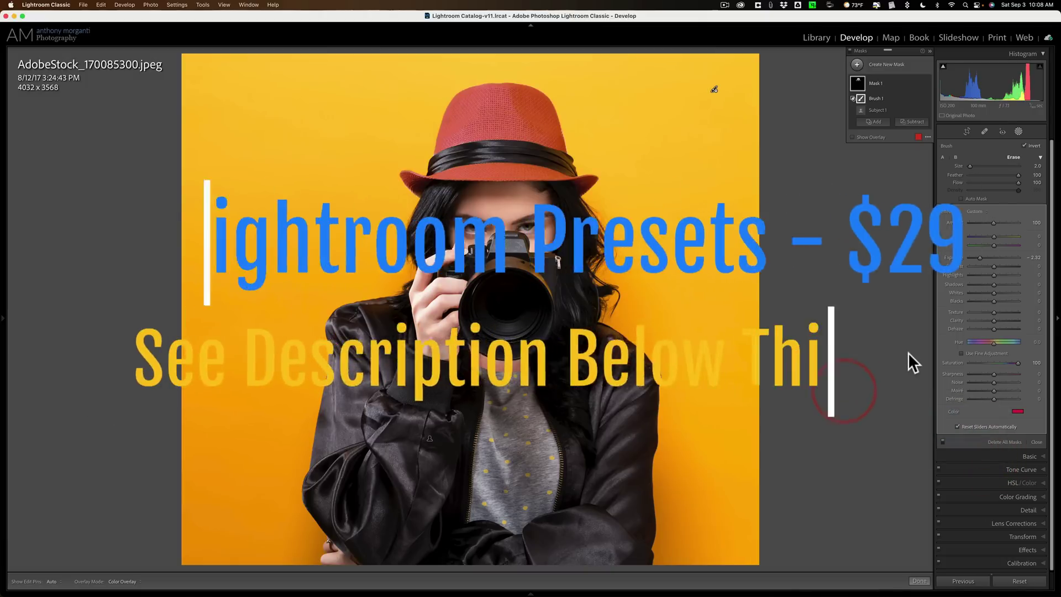